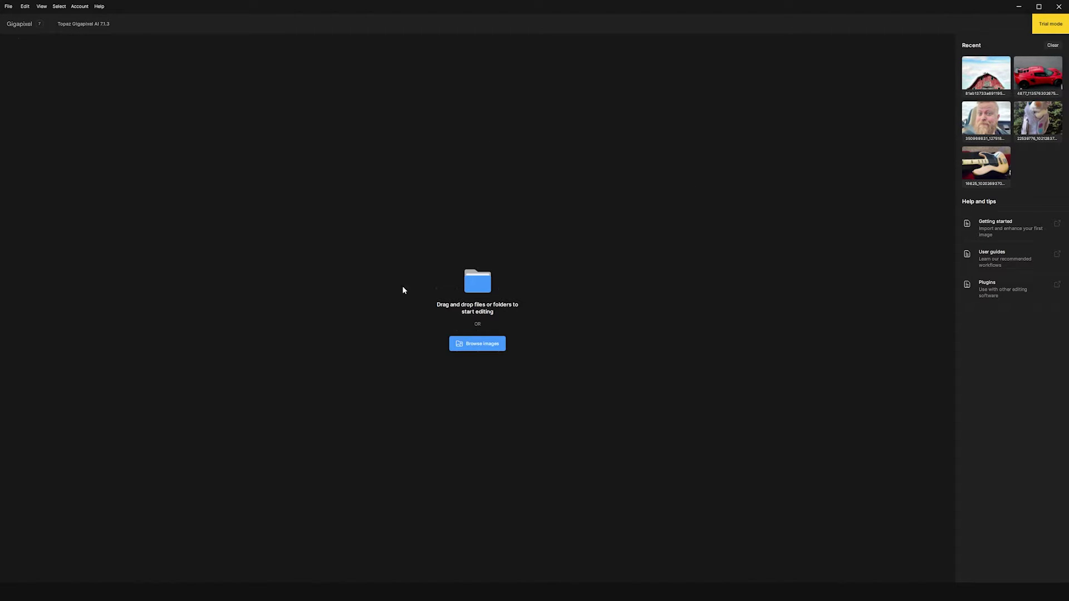
left_click(477, 343)
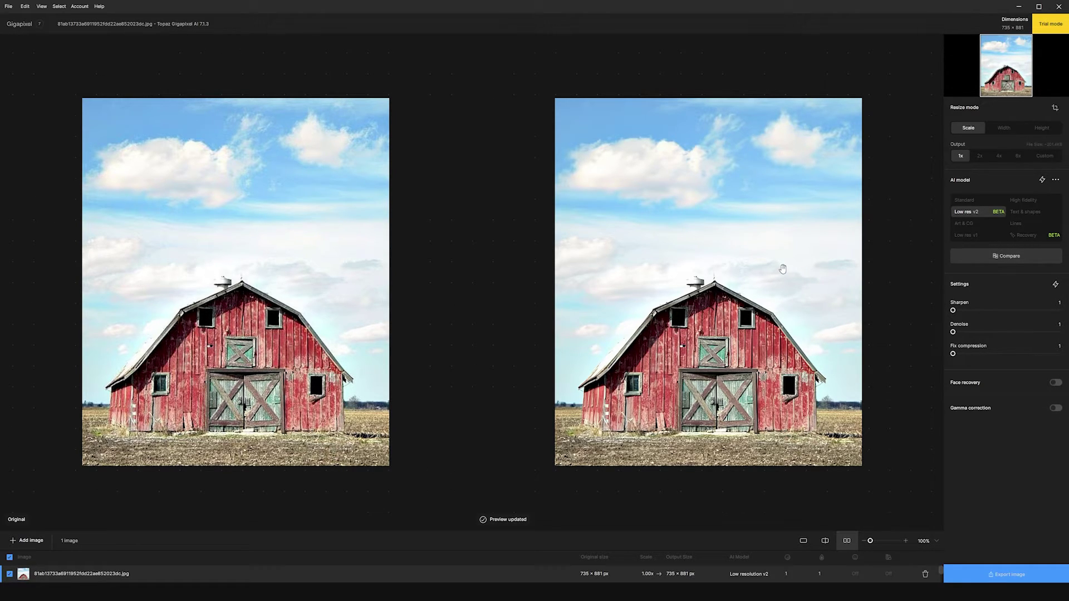
Upscale the barn photo 4x to 2940 × 3524, then inspect the roof slope, peak and hayloft door
left_click(999, 157)
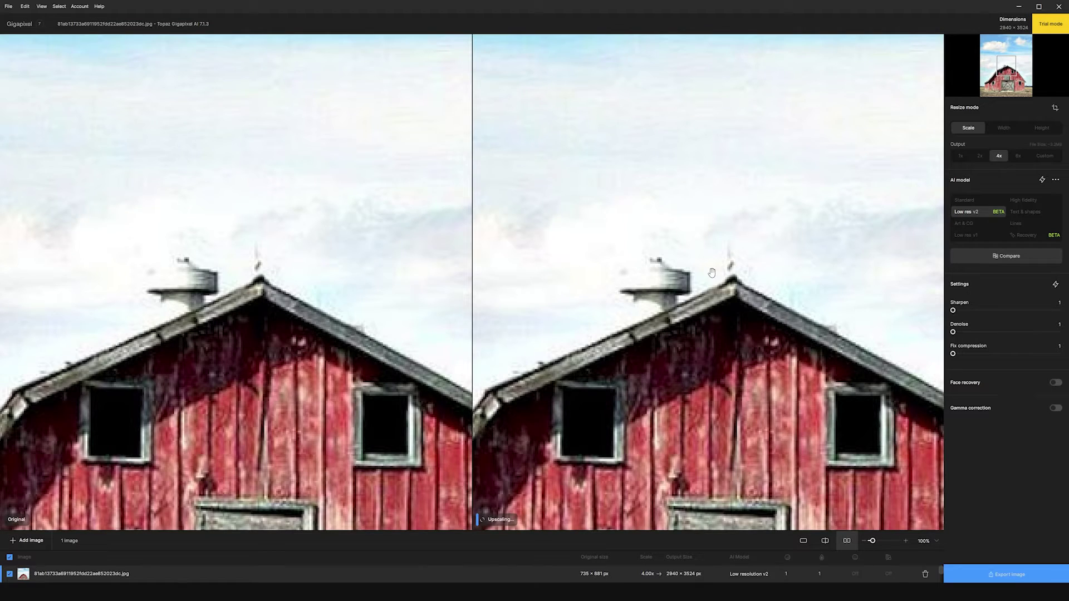
left_click_drag(647, 372, 615, 220)
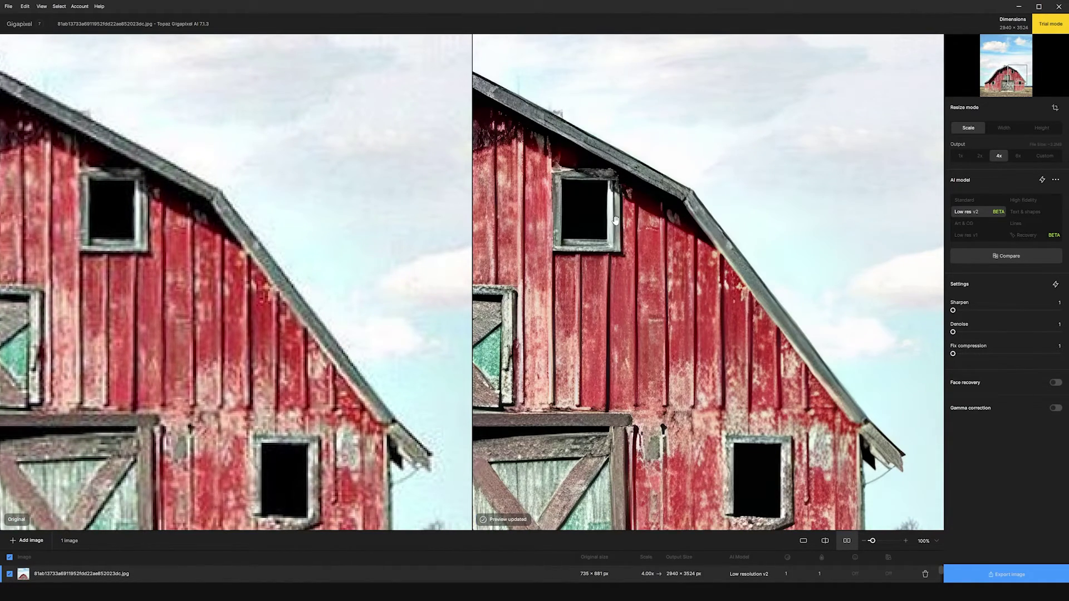
scroll(618, 222, "down", 1)
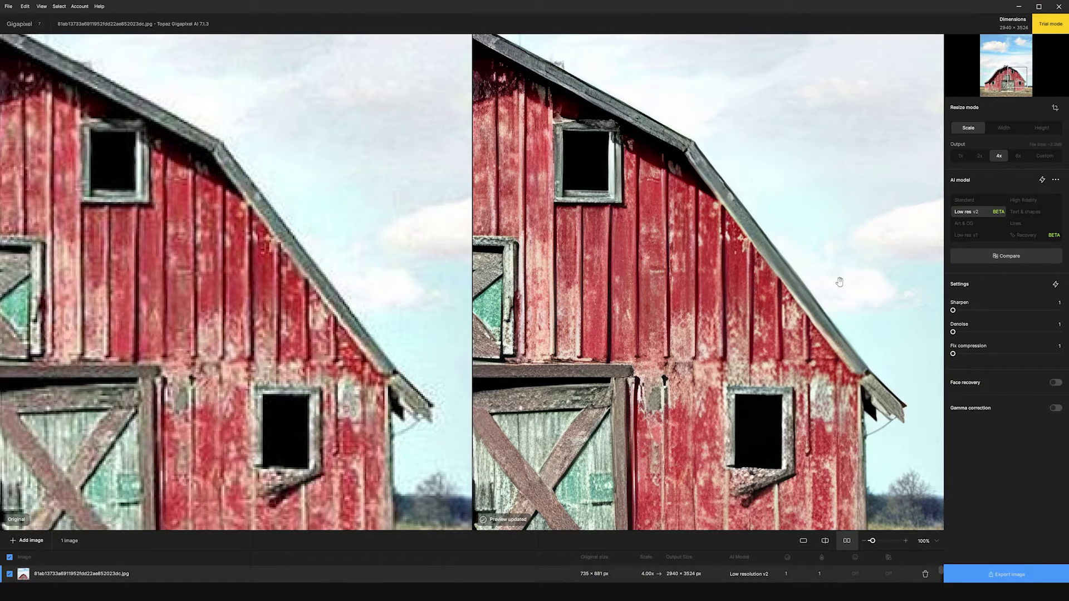
left_click_drag(597, 101, 649, 273)
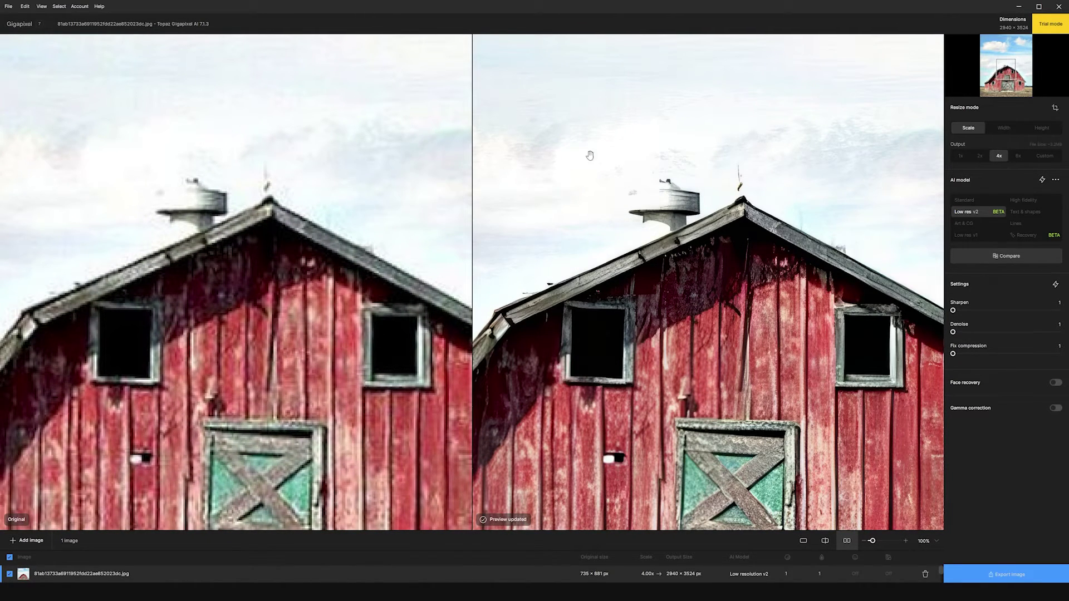
left_click_drag(640, 343, 629, 258)
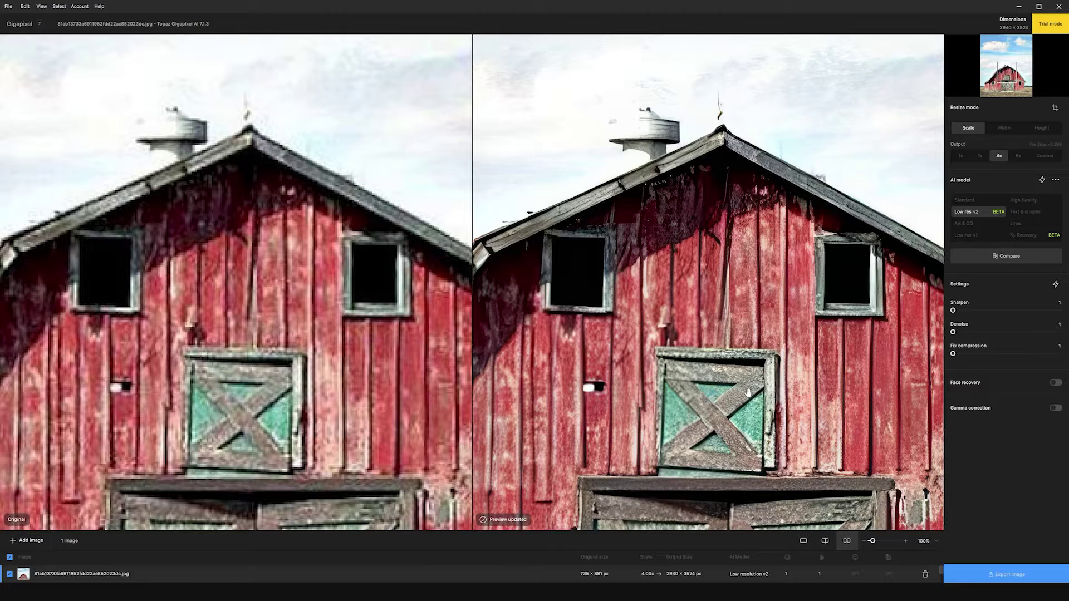
scroll(746, 390, "down", 1)
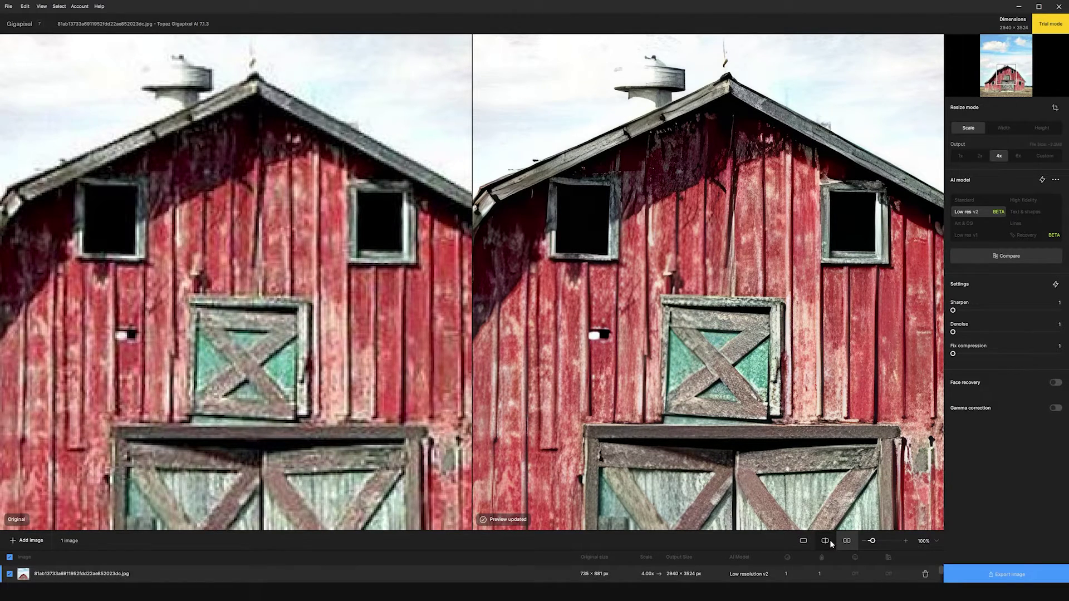
Show a split before/after view, try Art & CG and High fidelity, then return to Low resolution v2
left_click(826, 541)
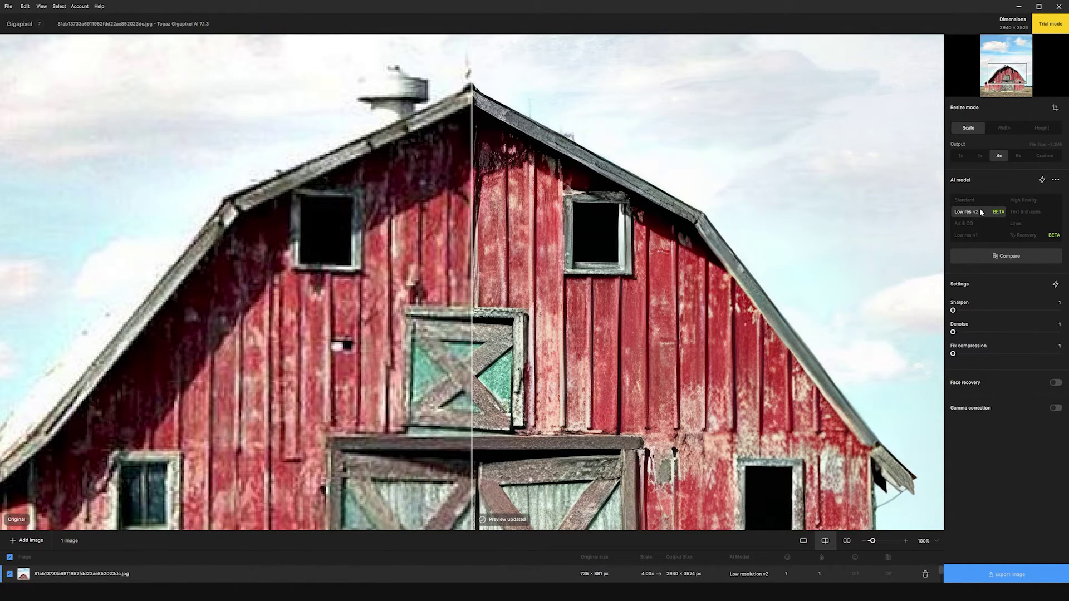
mouse_move(959, 181)
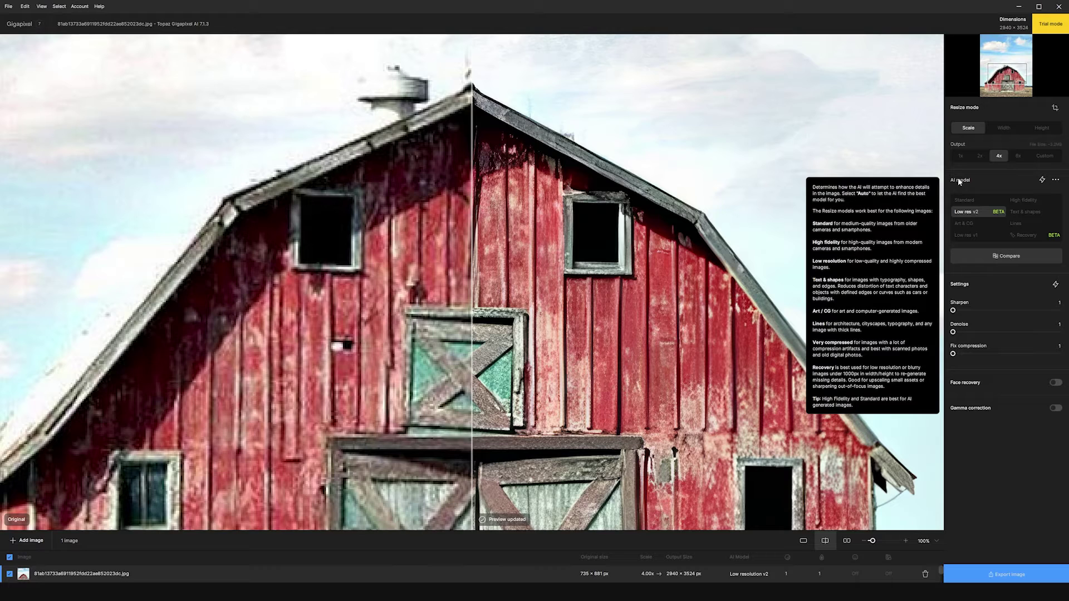
left_click(975, 228)
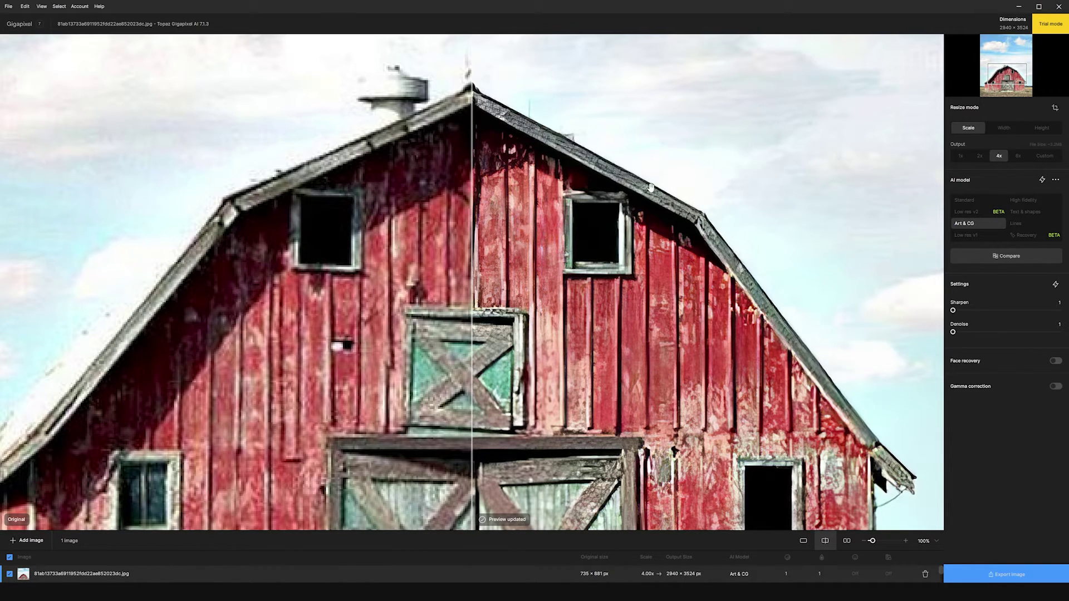
left_click(1024, 201)
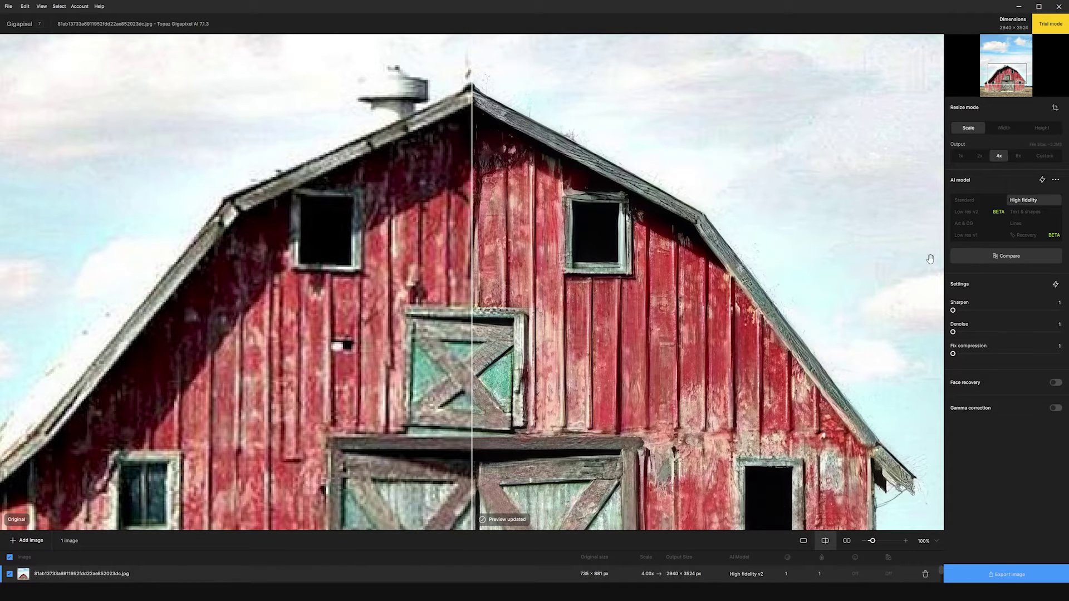
left_click(966, 211)
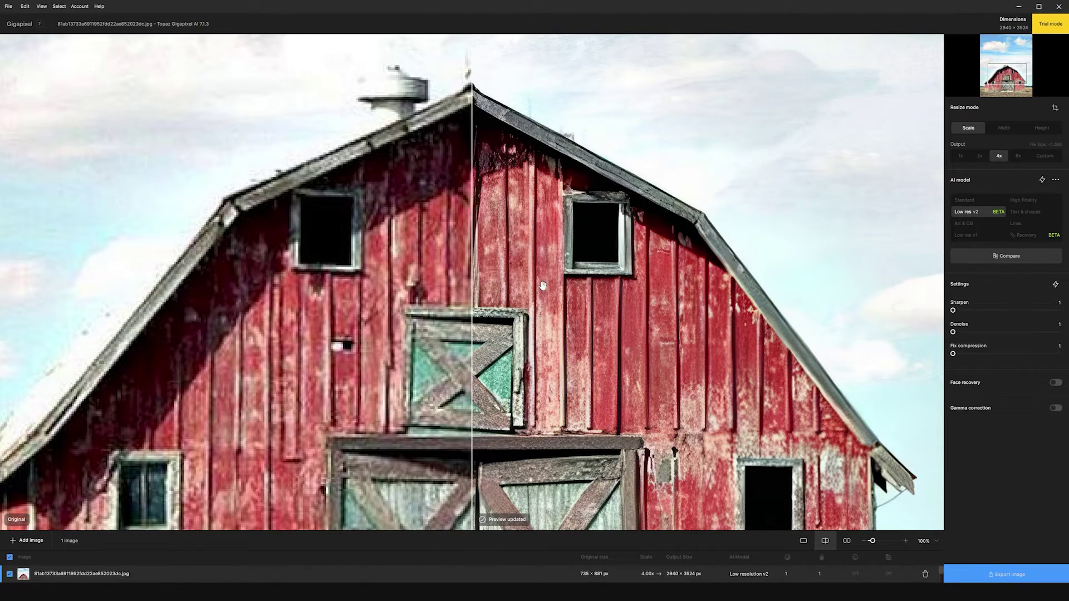
scroll(543, 285, "down", 3)
scroll(724, 273, "up", 3)
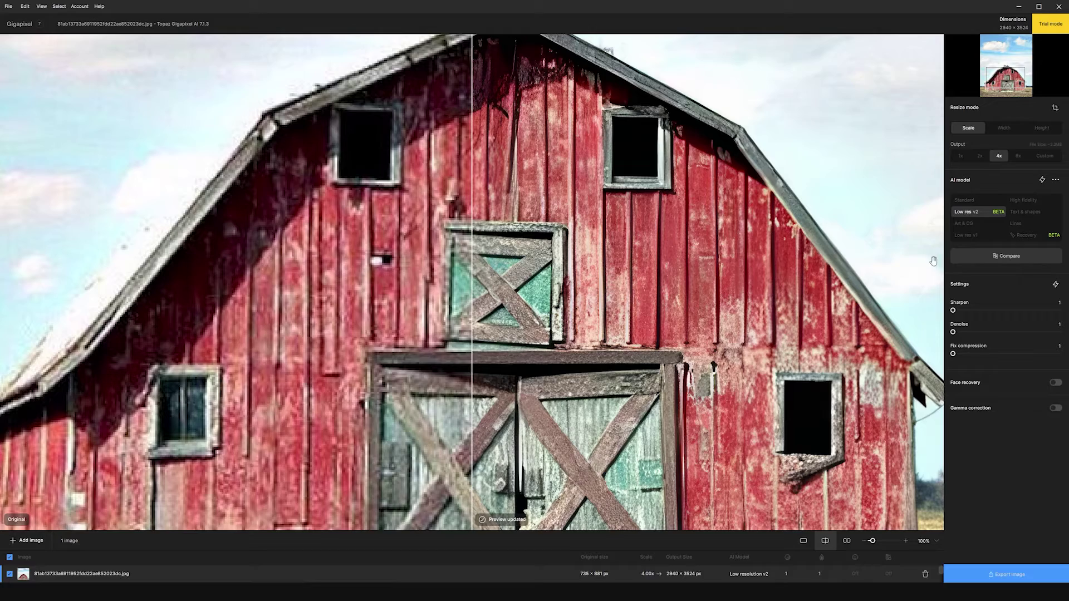
scroll(640, 289, "right", 2)
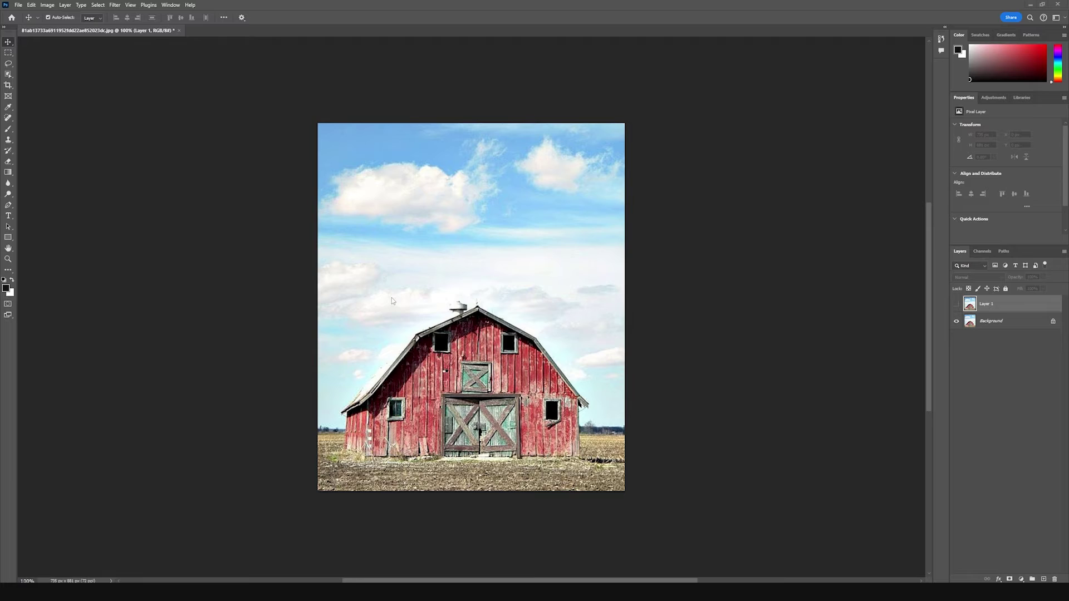
Make the barn's Layer 1 visible and bring up Photoshop's Filter menu
key("ctrl+comma")
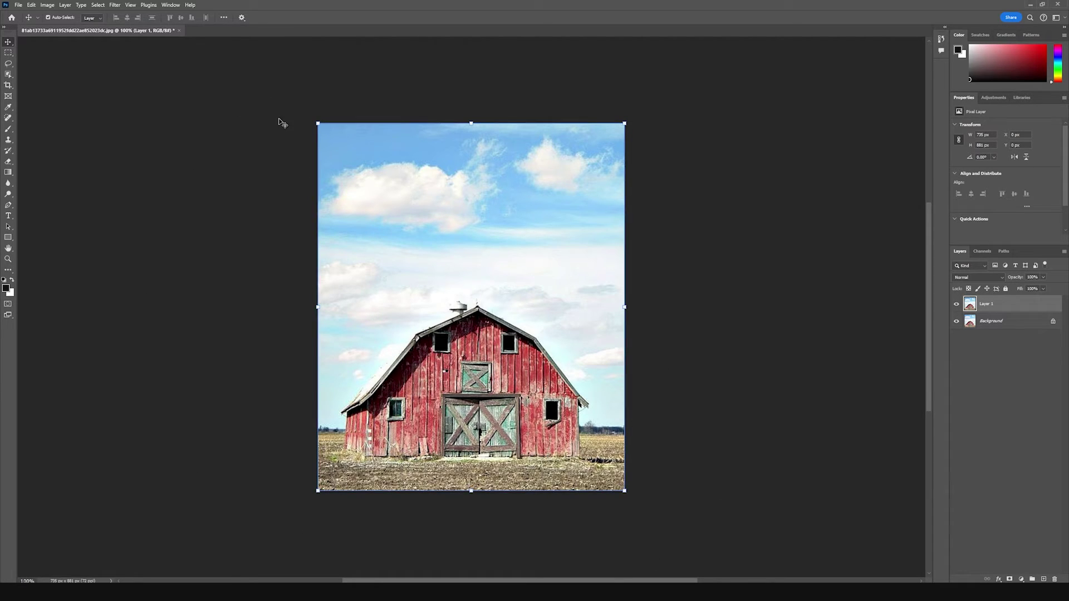
left_click(115, 5)
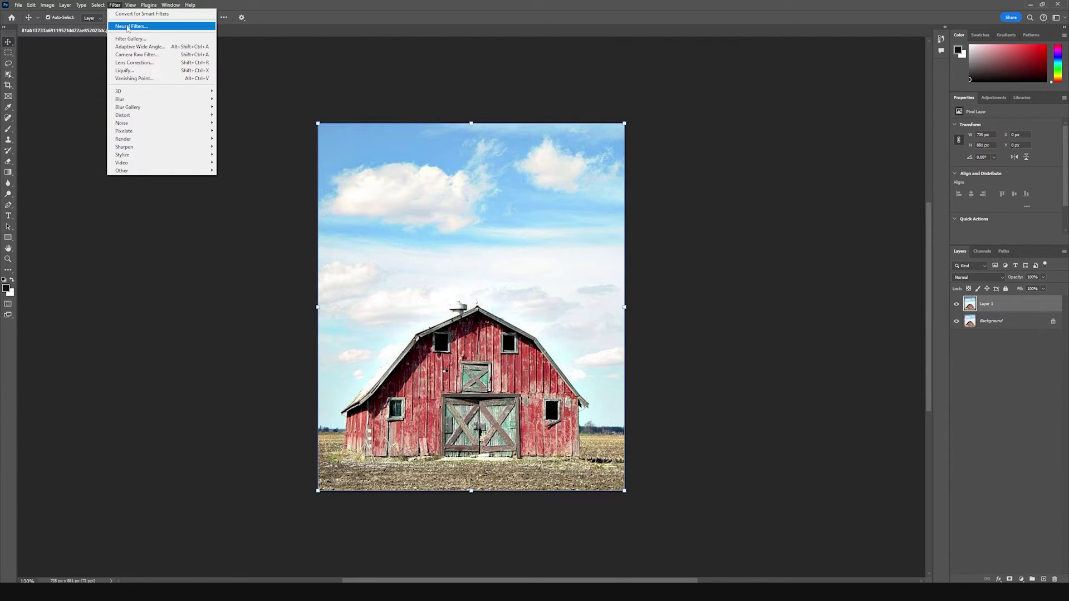
Turn on the Photo Restoration neural filter and expand its Adjustments section
left_click(128, 26)
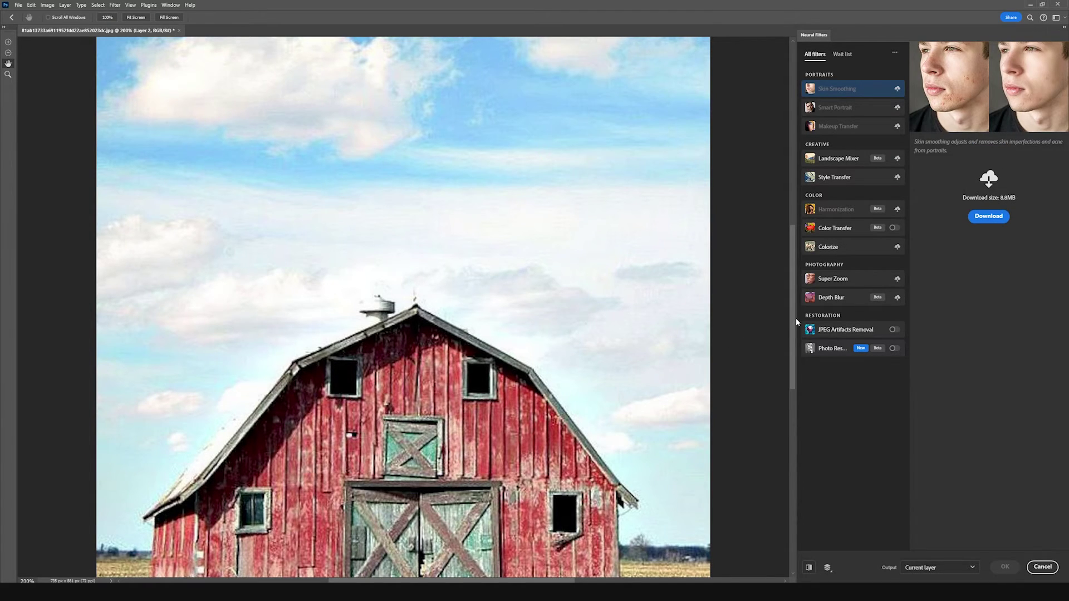
left_click(829, 349)
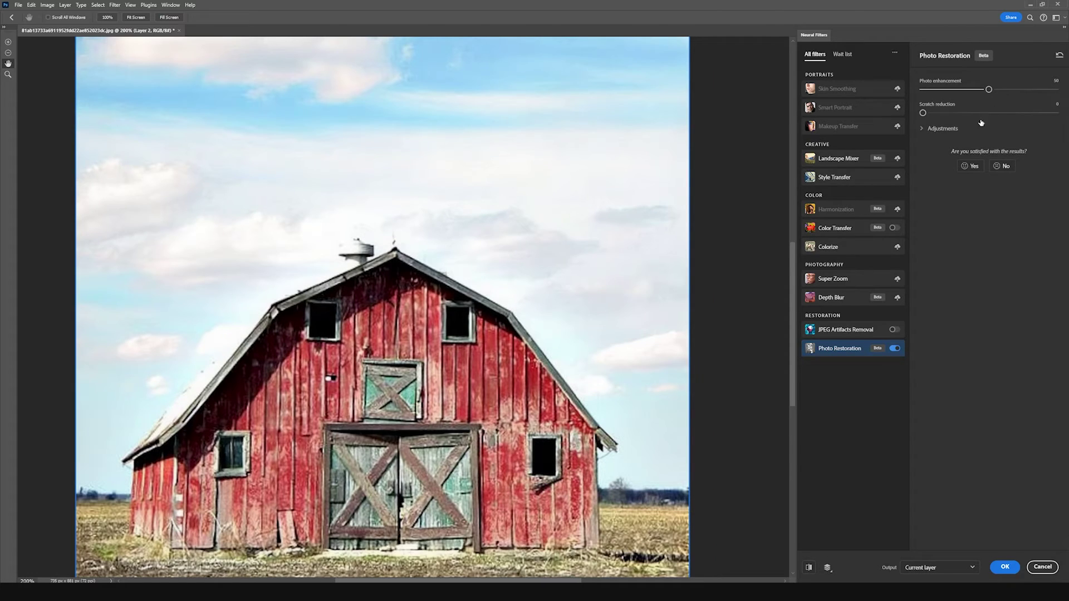
left_click(923, 129)
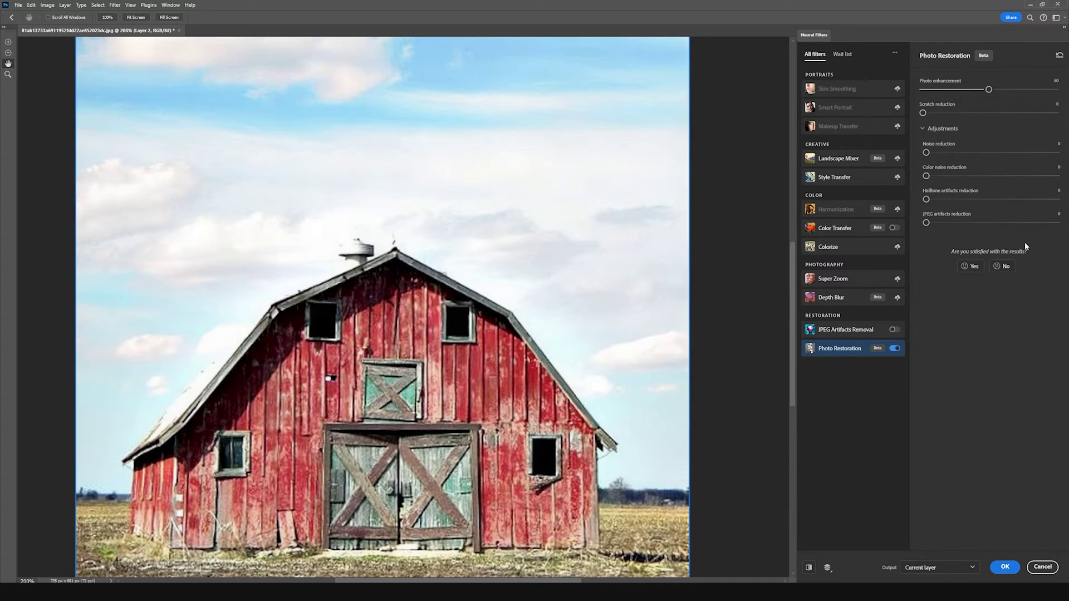
Set Photo enhancement 88, Scratch reduction 45, Halftone 37, JPEG artifacts 25, output as a new layer
key("ctrl+plus")
left_click_drag(988, 89, 1039, 88)
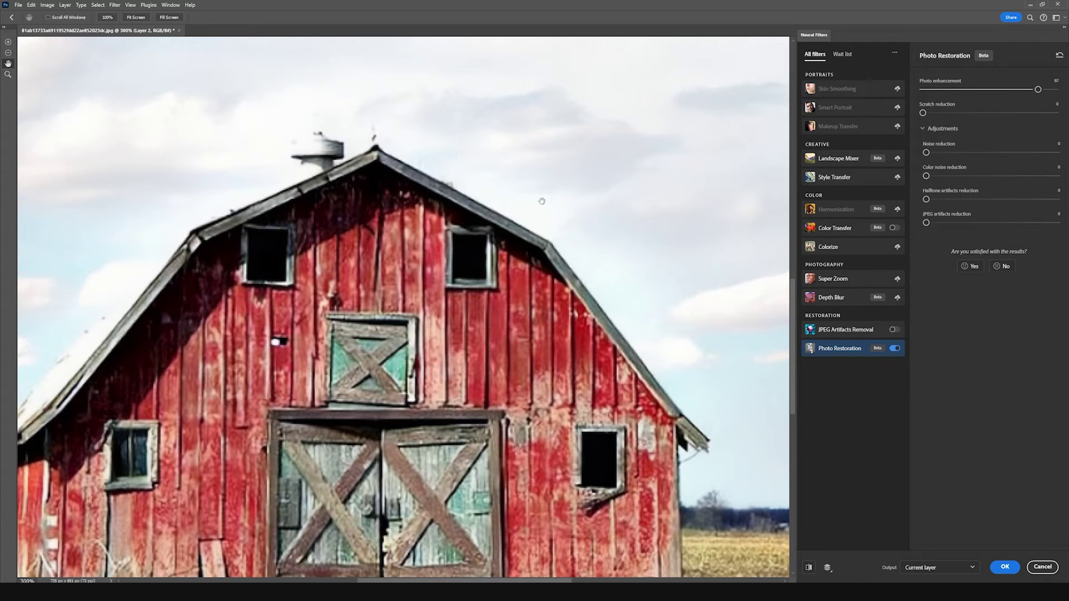
left_click(1022, 89)
left_click(983, 113)
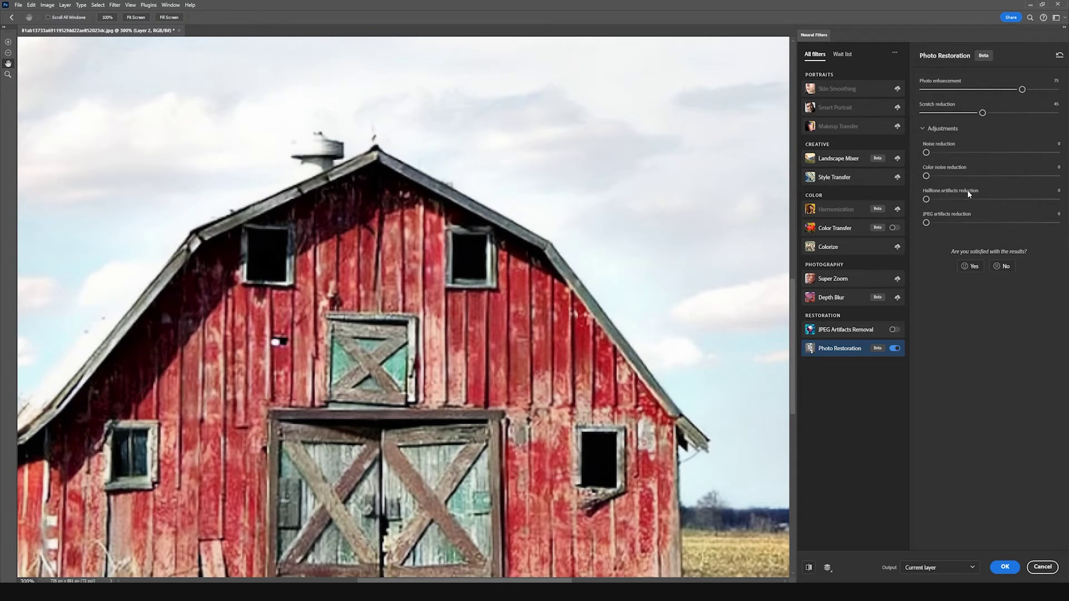
left_click_drag(927, 200, 974, 199)
left_click_drag(926, 223, 958, 222)
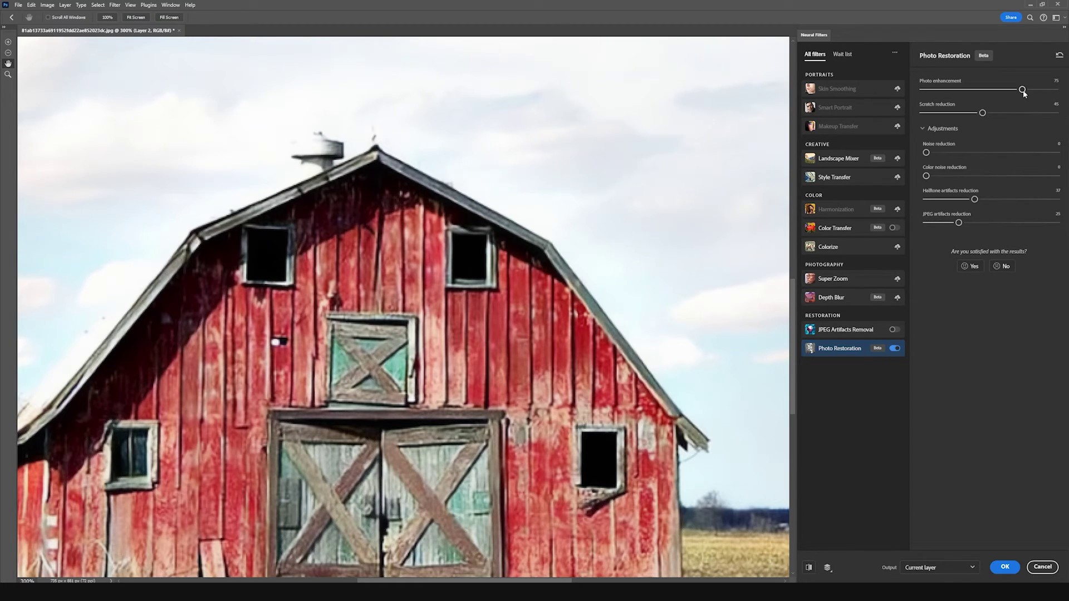
left_click_drag(1022, 89, 1039, 90)
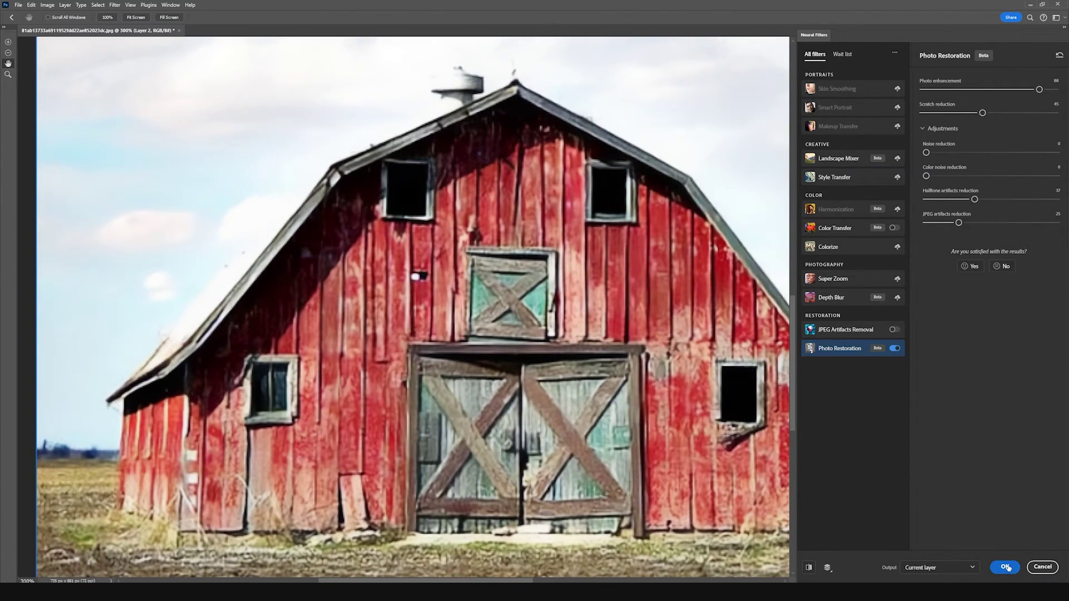
left_click(1005, 567)
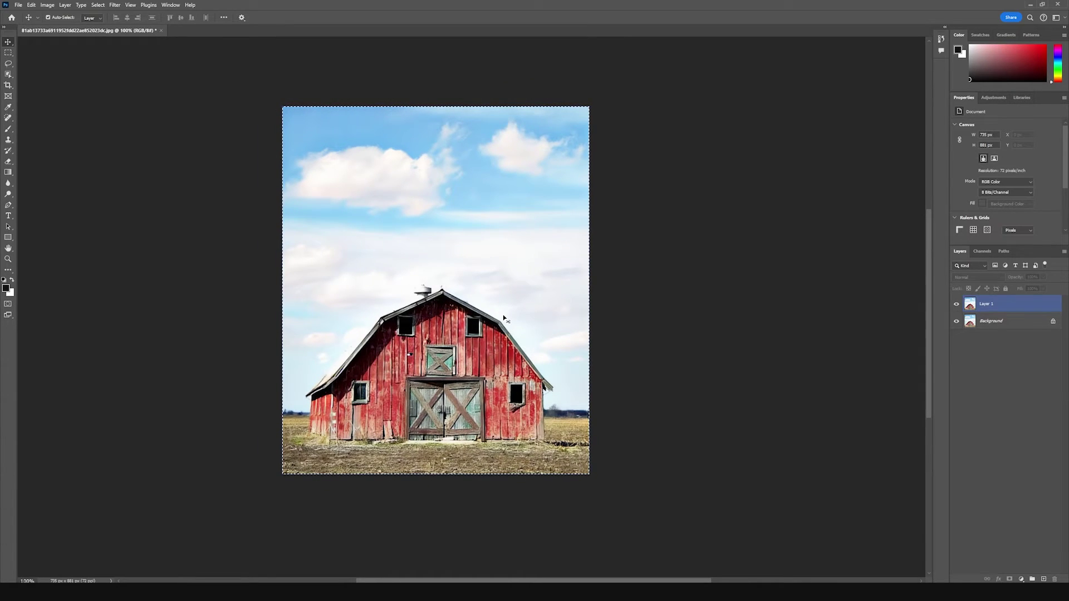
Hide and reshow the restored Layer 1 to compare, then reopen Neural Filters on it
left_click(958, 304)
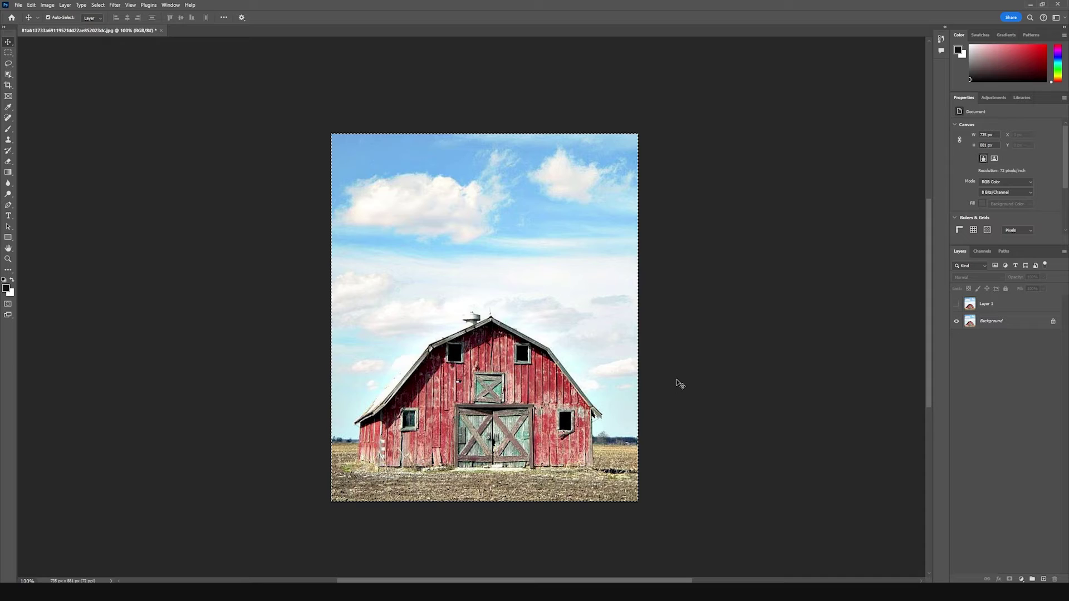
left_click(957, 303)
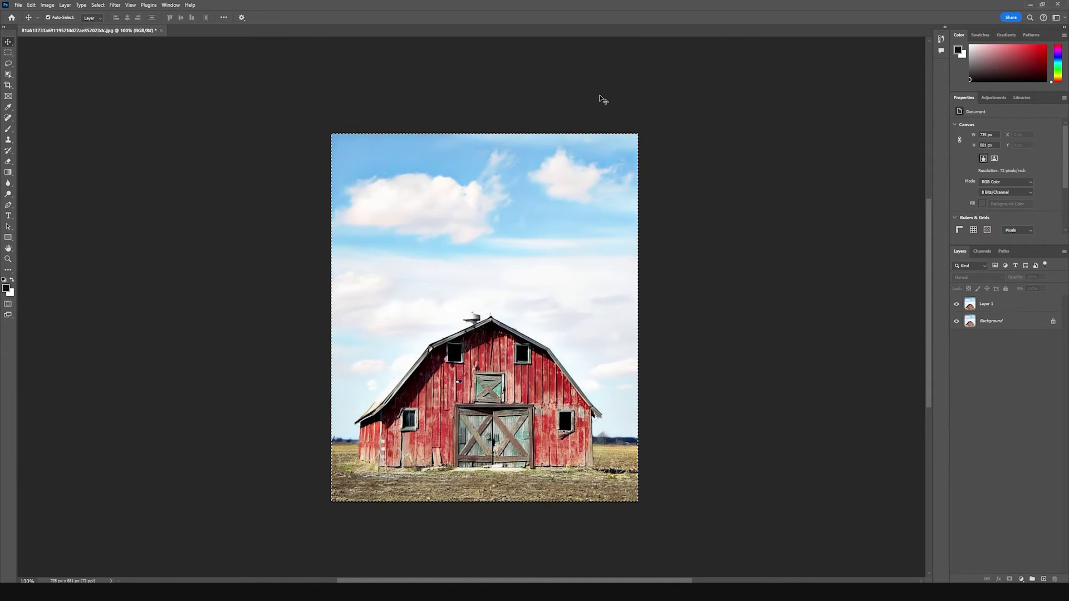
left_click(543, 538)
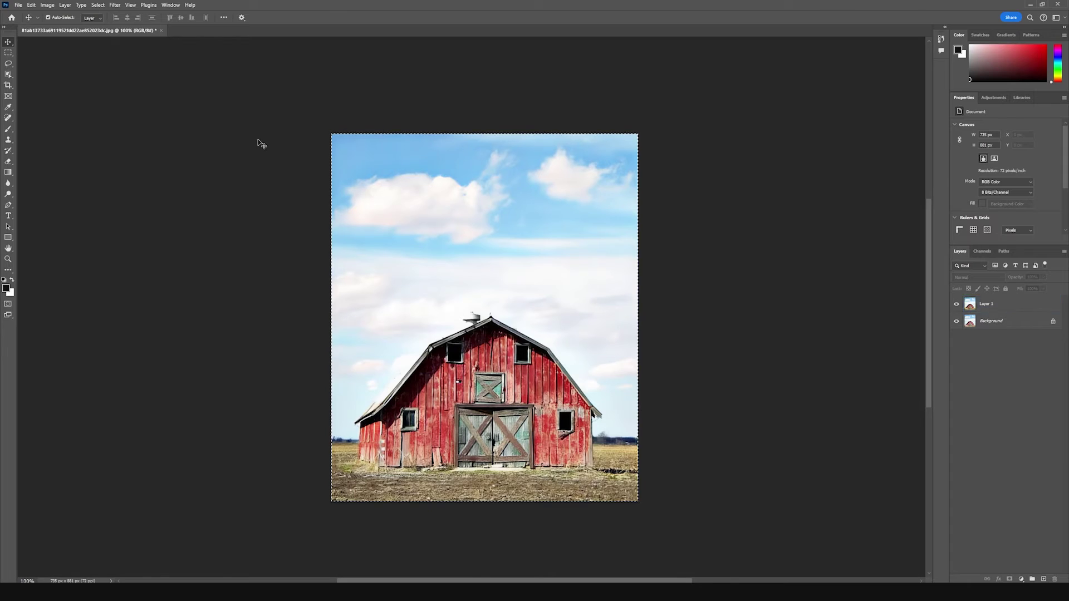
left_click(115, 5)
left_click(134, 38)
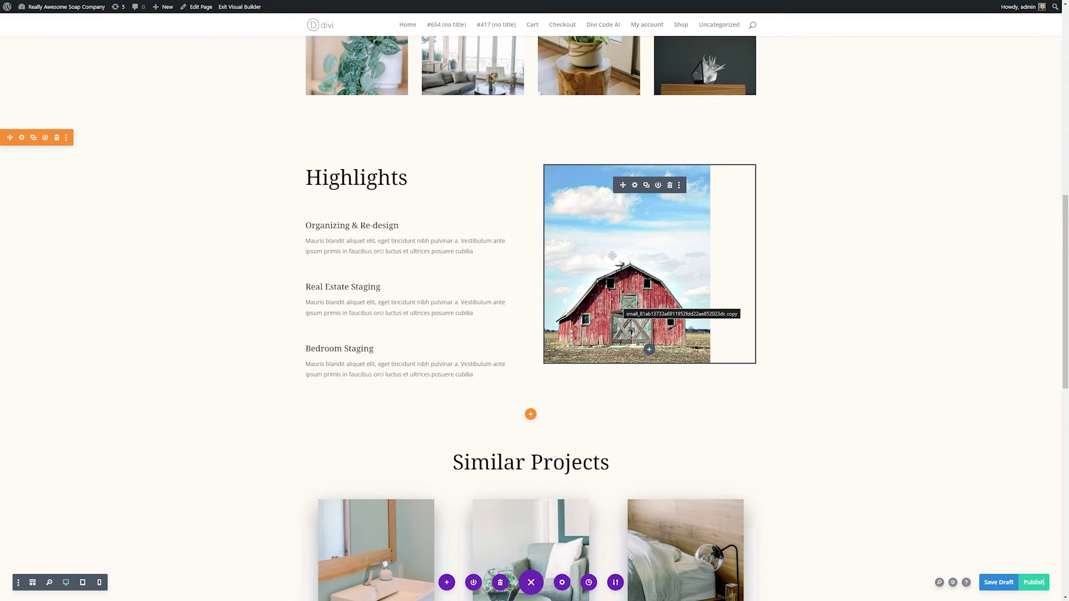
Upscale the Highlights barn image 2x using Divi AI in its Image Settings
left_click(635, 189)
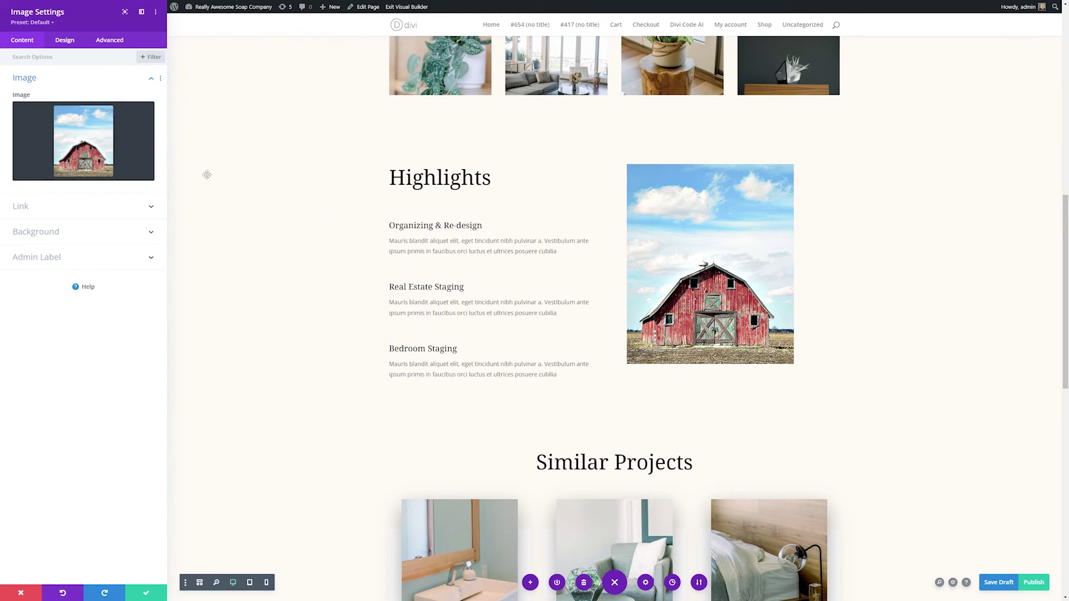
left_click(106, 116)
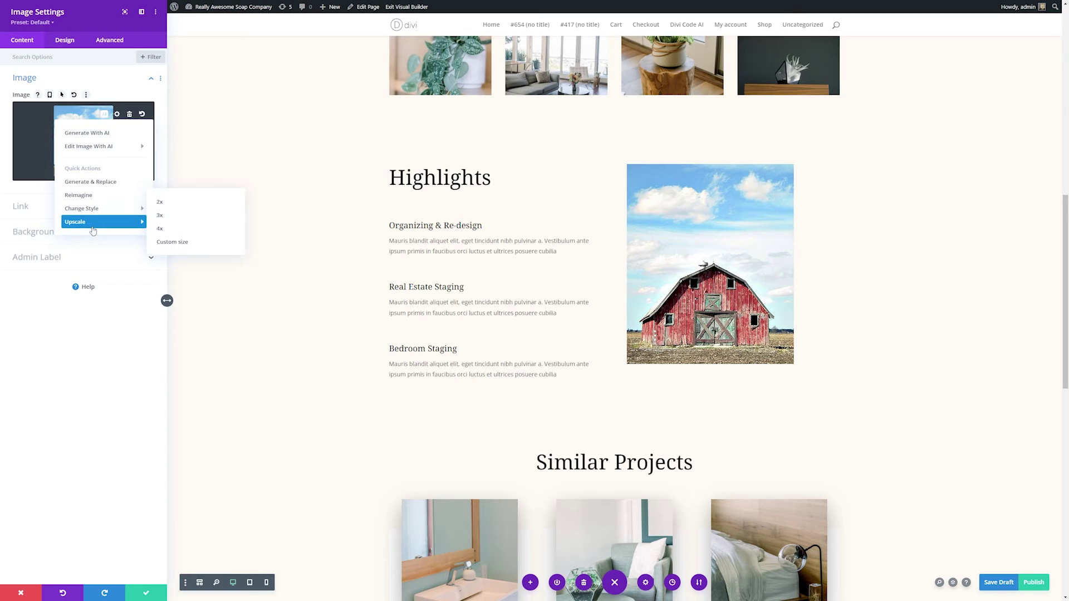
mouse_move(144, 225)
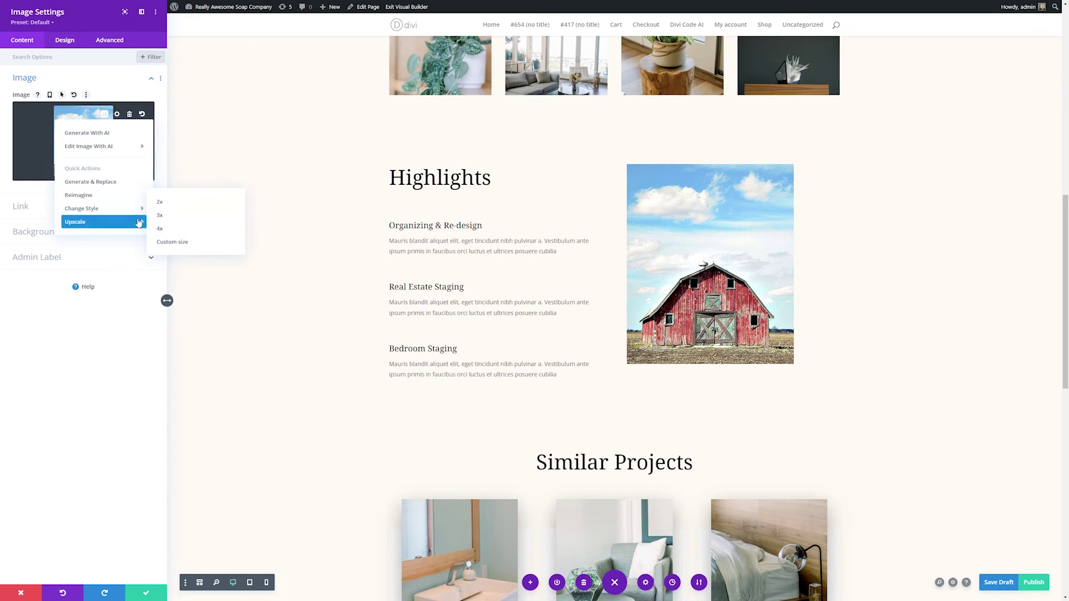
left_click(173, 201)
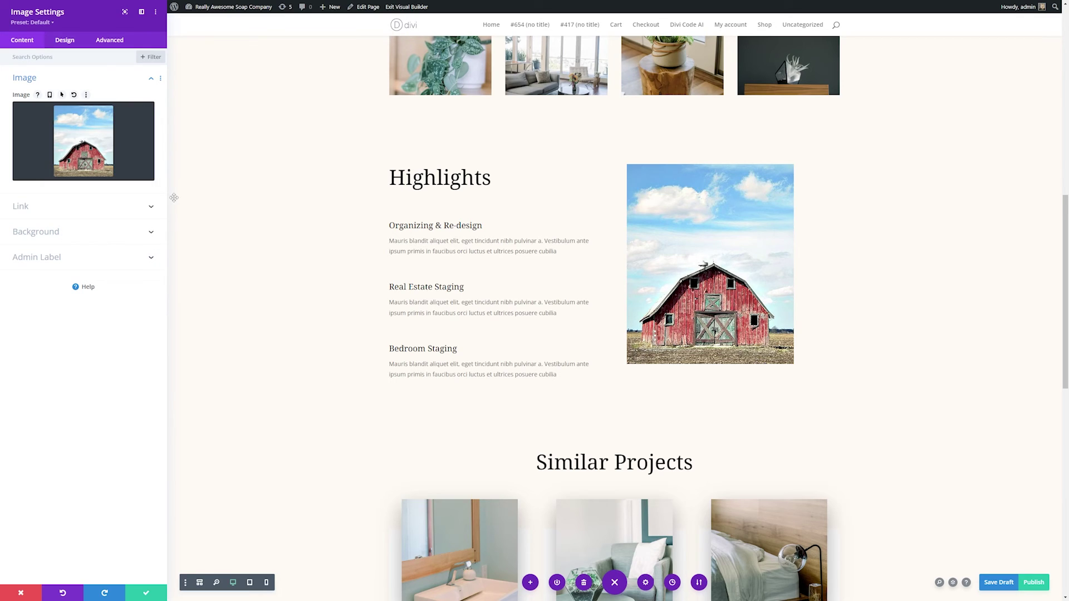